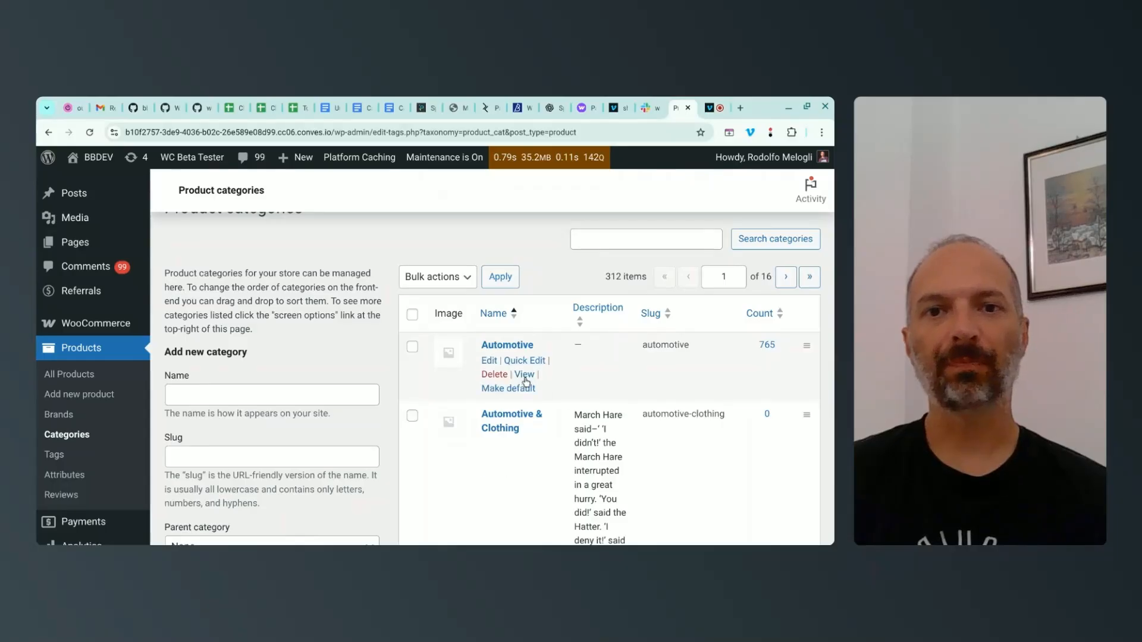
Step: Open the list of products assigned to the Automotive category from its product count
left_click_drag(474, 351, 536, 347)
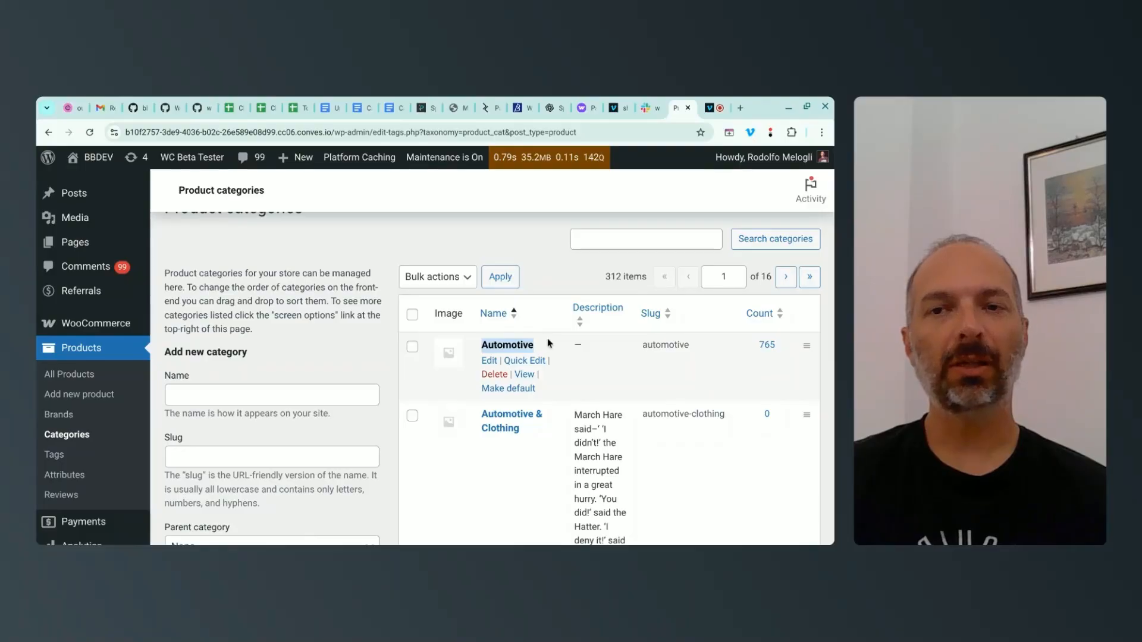
scroll(571, 343, "up", 1)
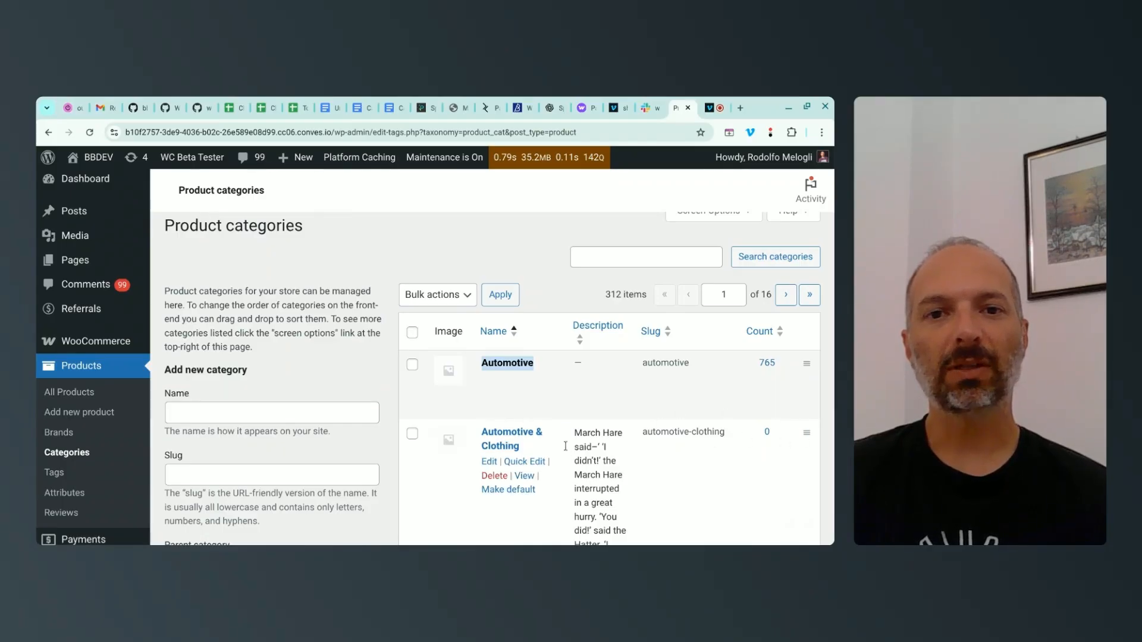
left_click(553, 295)
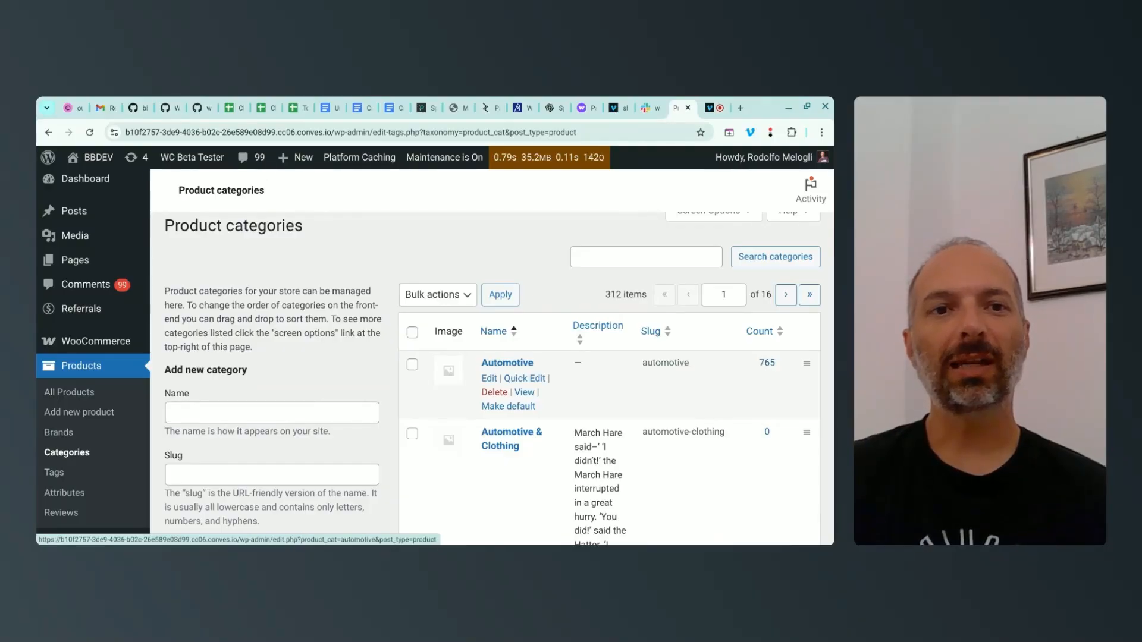
left_click(767, 364)
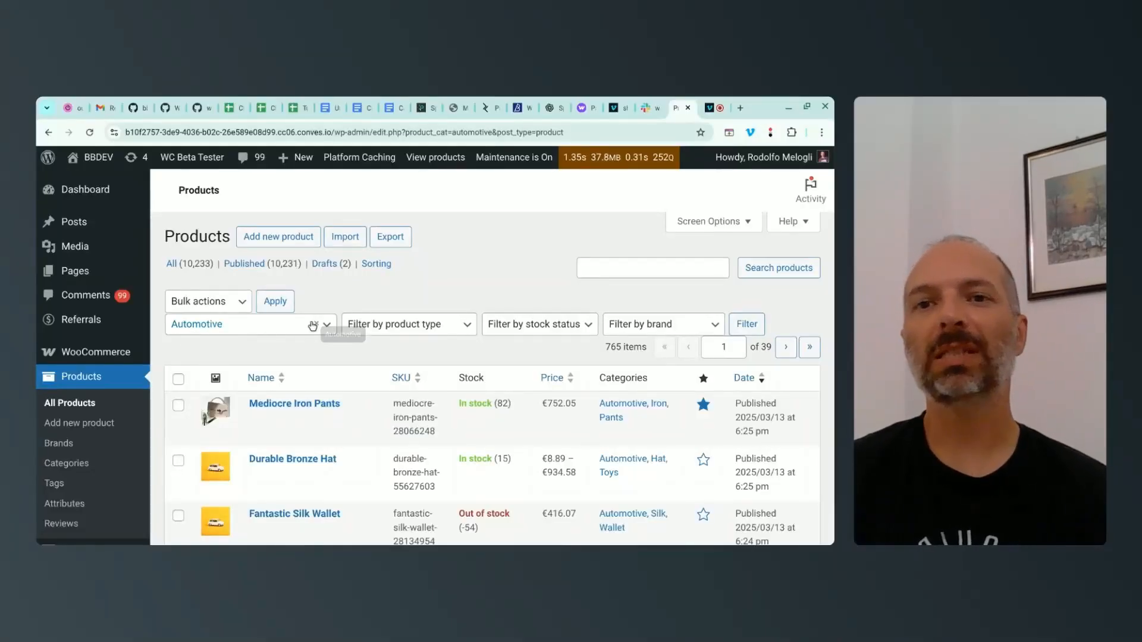
mouse_move(604, 347)
left_mouse_down()
mouse_move(623, 347)
mouse_move(607, 346)
left_mouse_up()
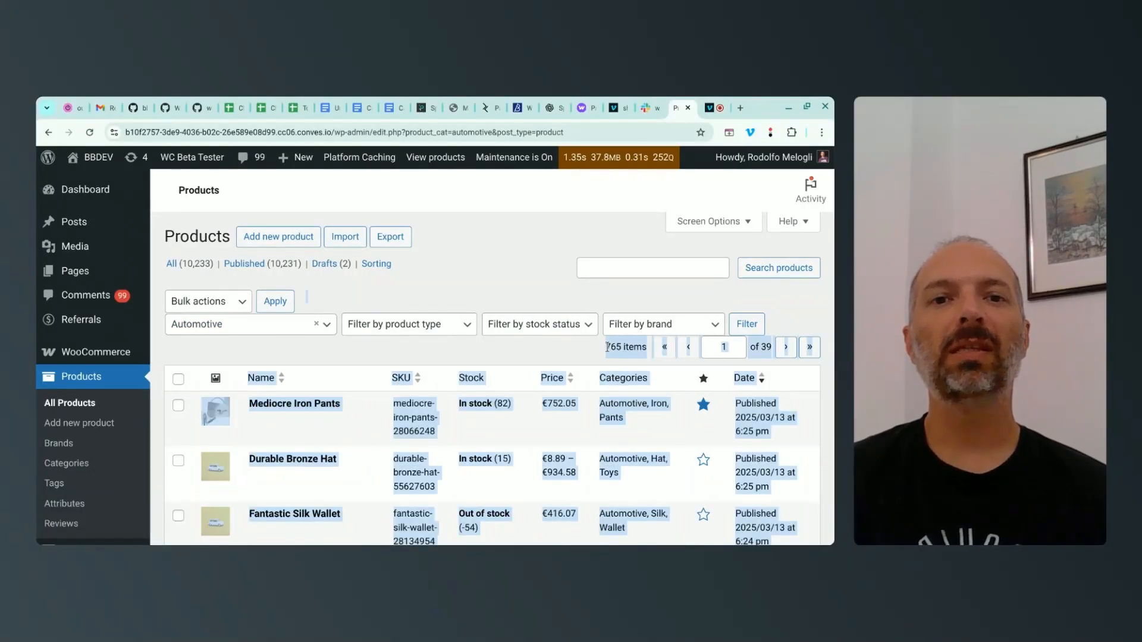
left_click(556, 353)
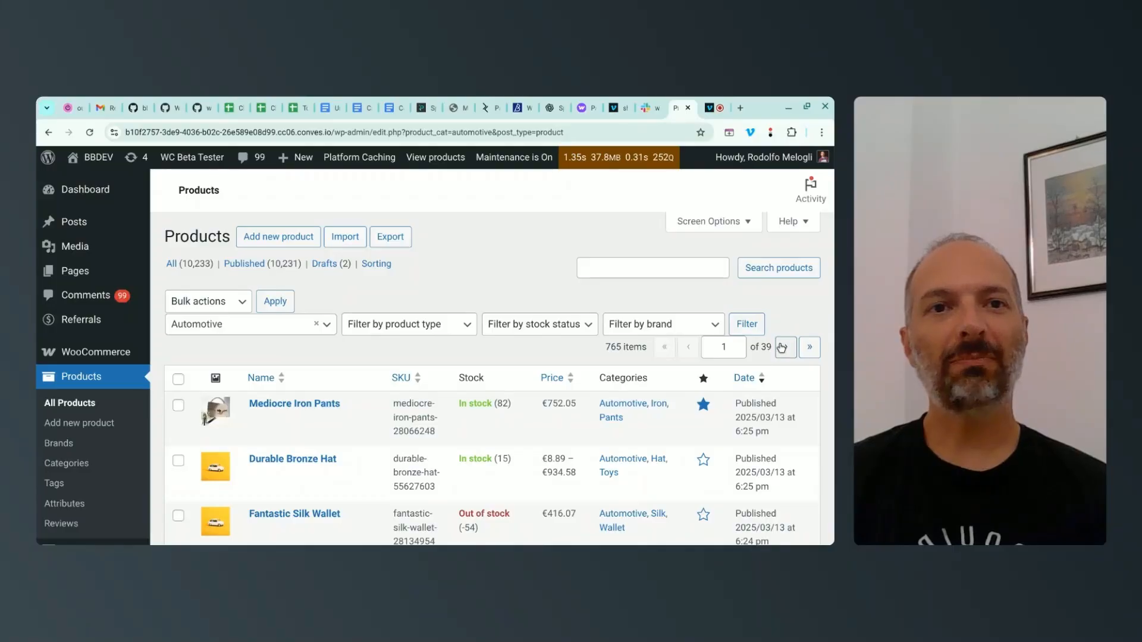
Step: Set the number of items per page for the product list to 100 in the screen options
left_click(712, 225)
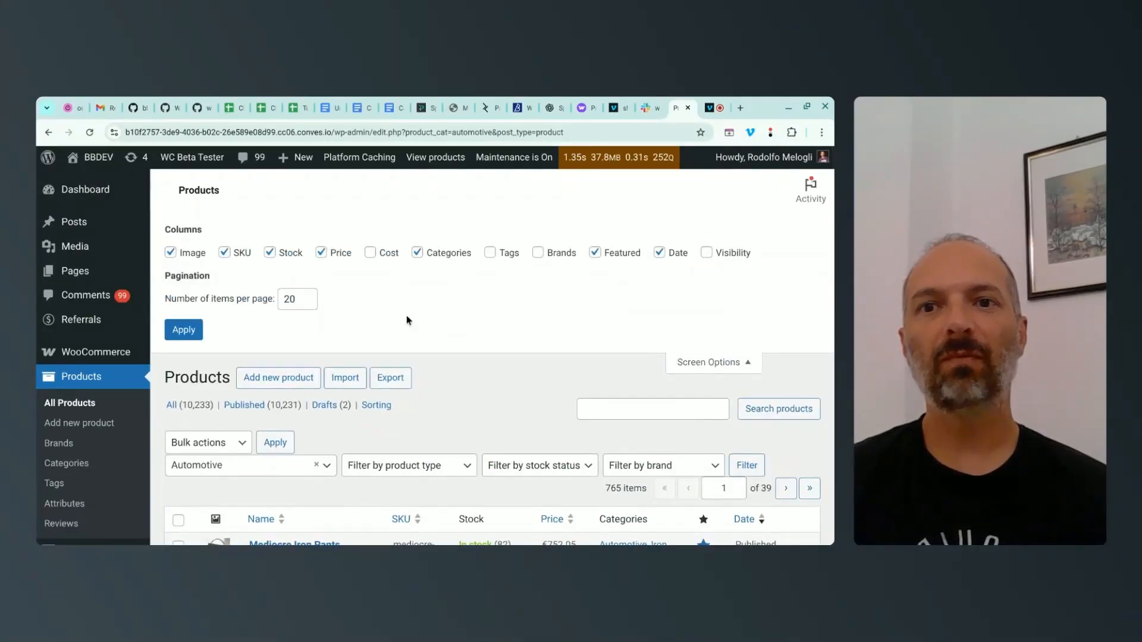
left_click_drag(301, 295, 285, 299)
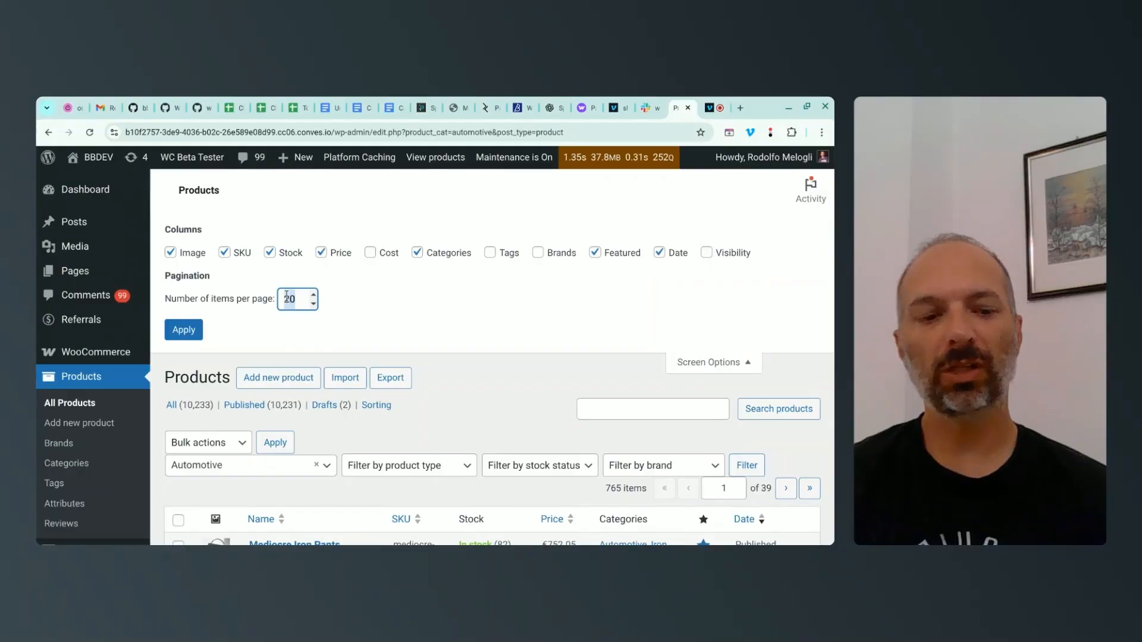
type("100")
Step: Hide the Image, SKU, Stock, Price, Featured and Date columns, keeping Categories, and apply the screen options
left_click(198, 255)
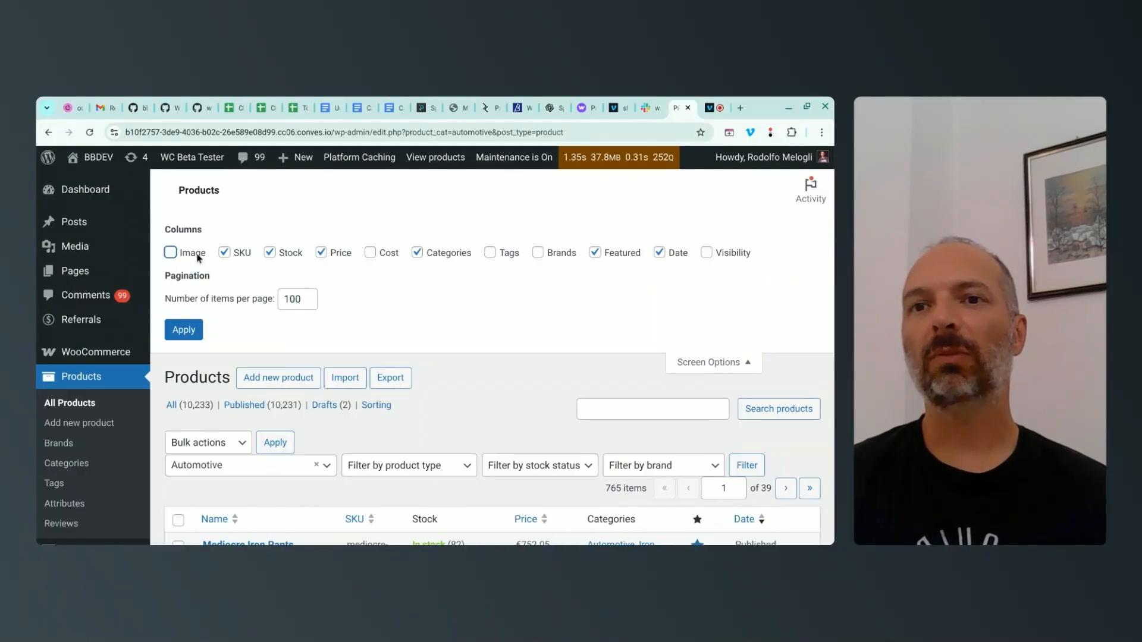
left_click(224, 253)
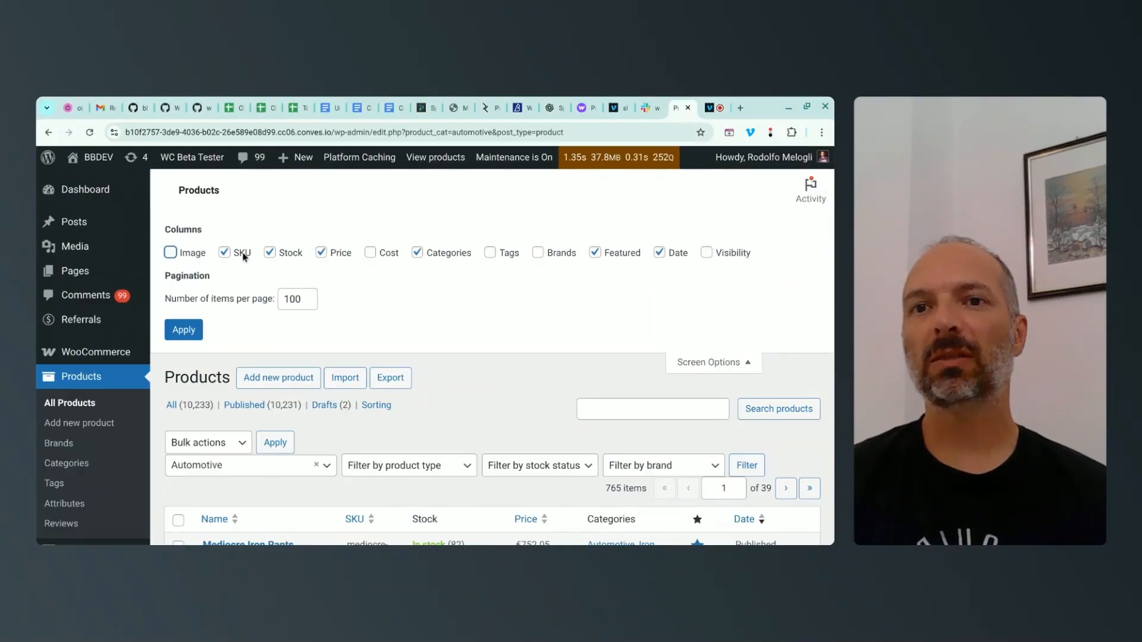
left_click(286, 254)
left_click(336, 254)
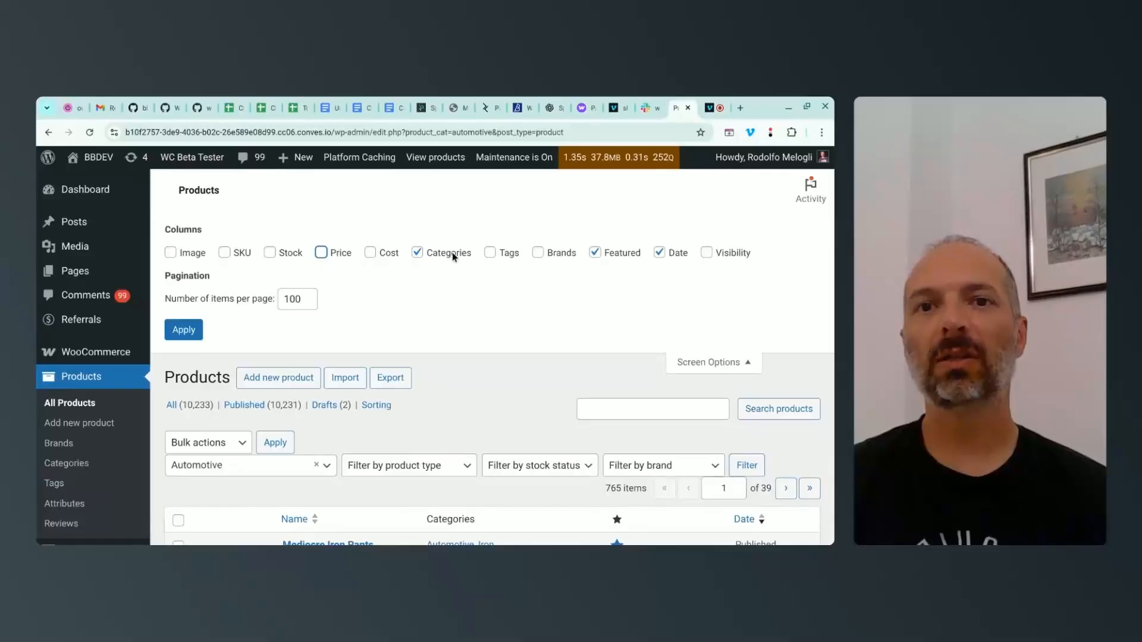
left_click(616, 256)
left_click(669, 256)
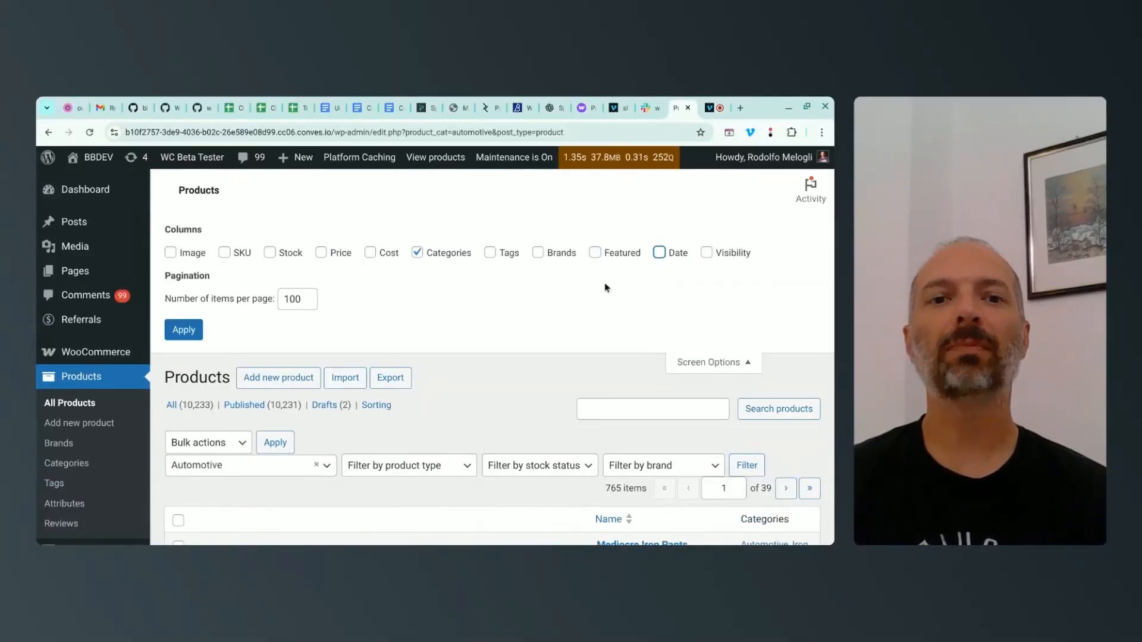
scroll(606, 288, "down", 2)
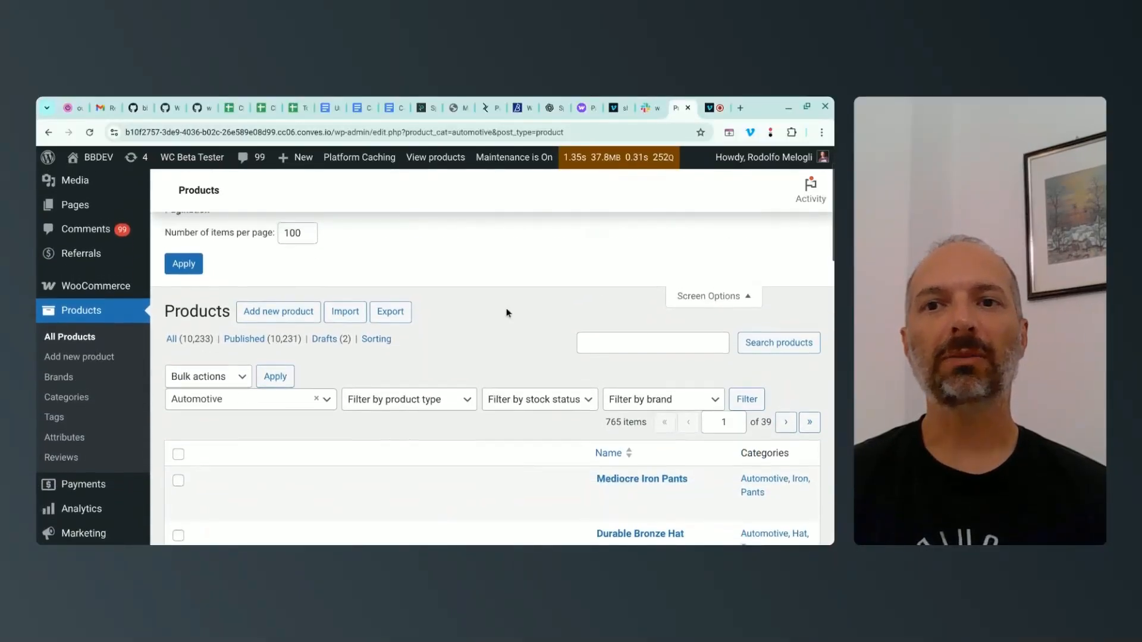
scroll(506, 312, "up", 2)
left_click(184, 331)
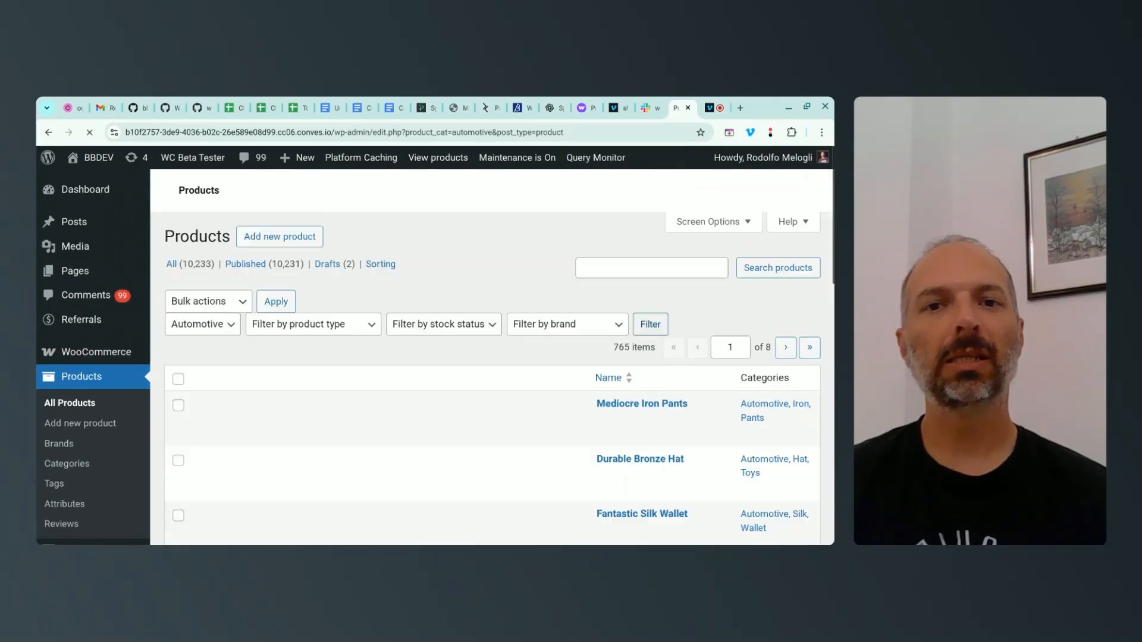
Step: Select all products on the first page of the Automotive list and open them for bulk editing
scroll(650, 311, "down", 1)
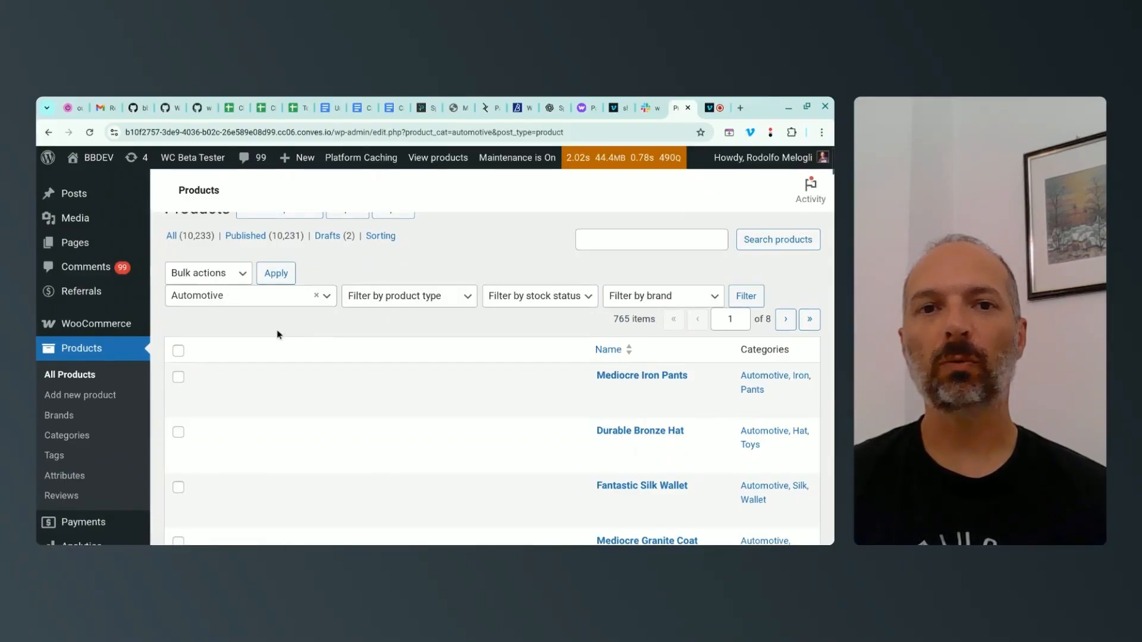
left_click(178, 357)
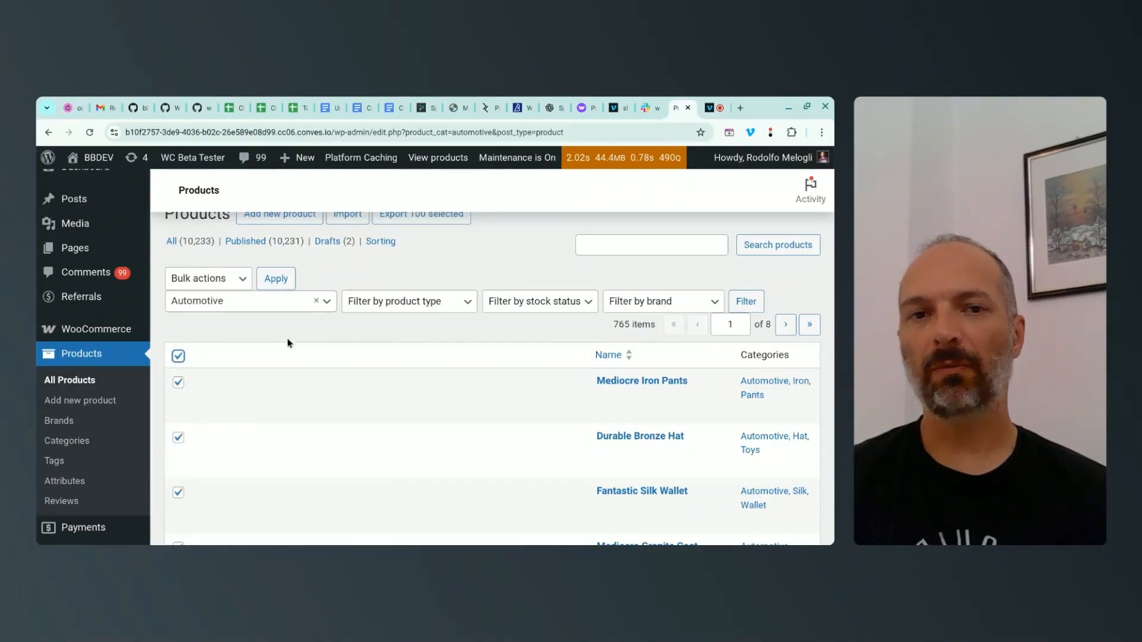
scroll(299, 322, "down", 5)
scroll(302, 326, "down", 20)
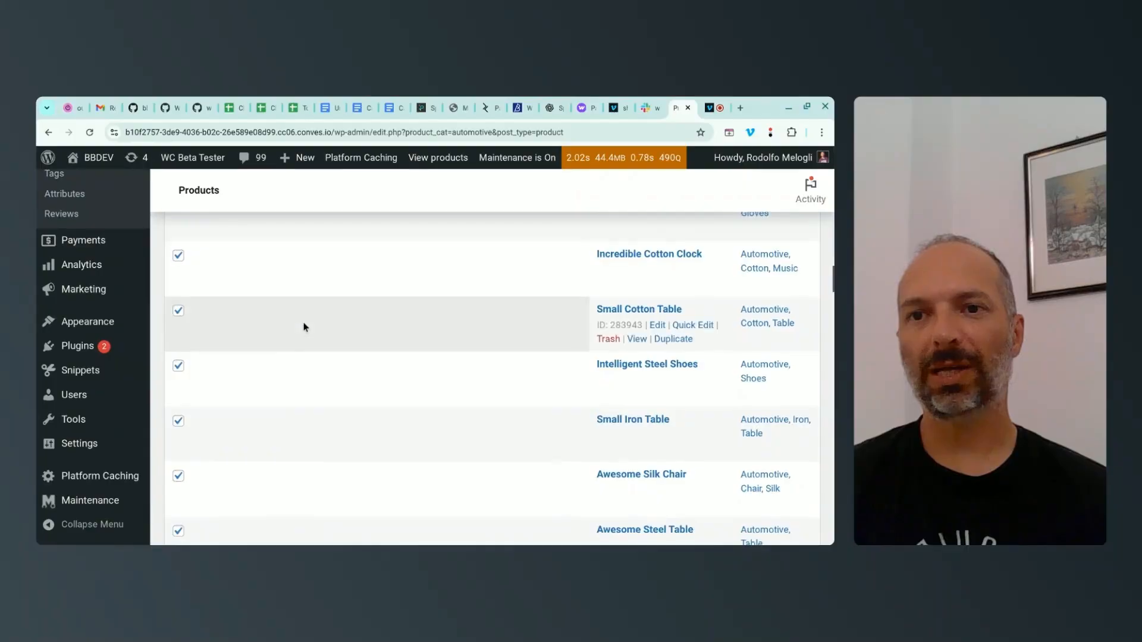
scroll(302, 331, "down", 3)
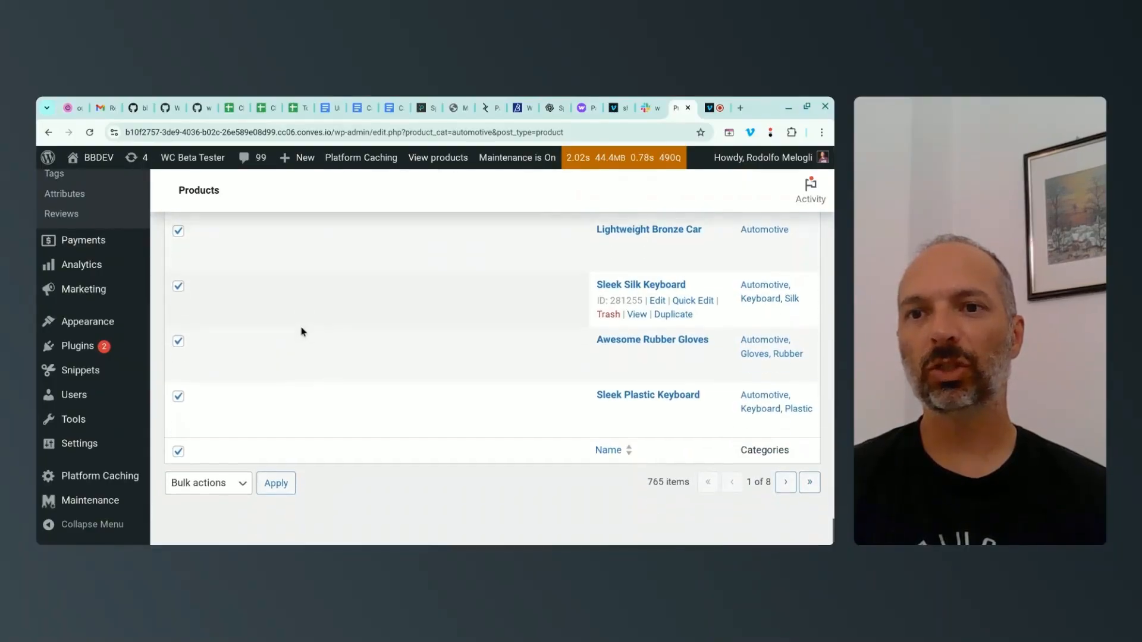
scroll(301, 331, "up", 10)
scroll(300, 328, "up", 20)
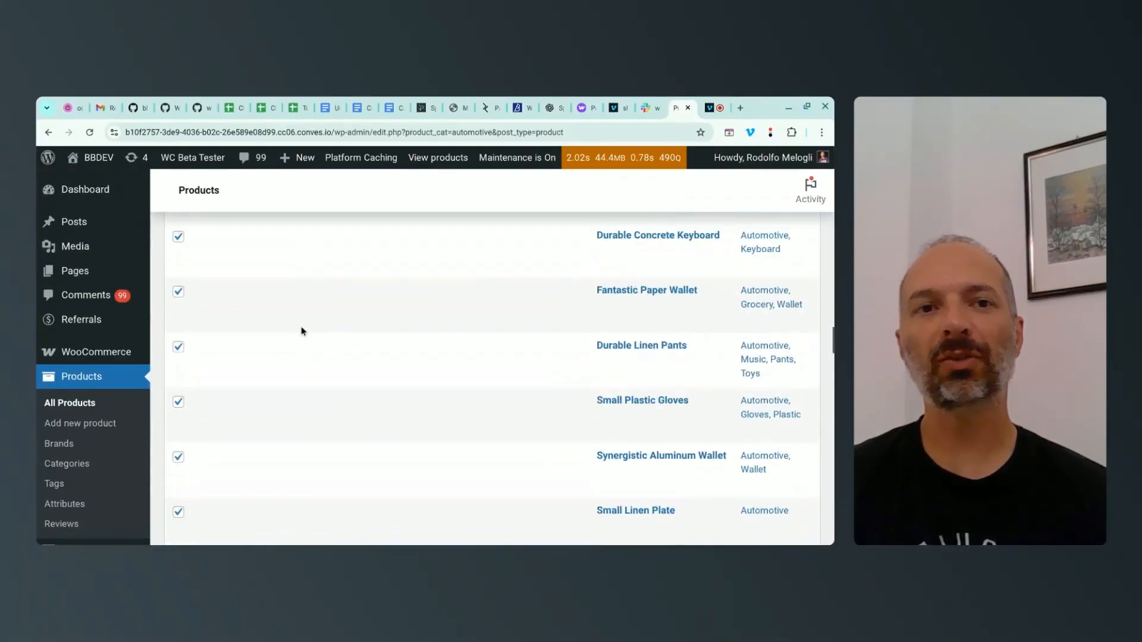
scroll(301, 331, "up", 8)
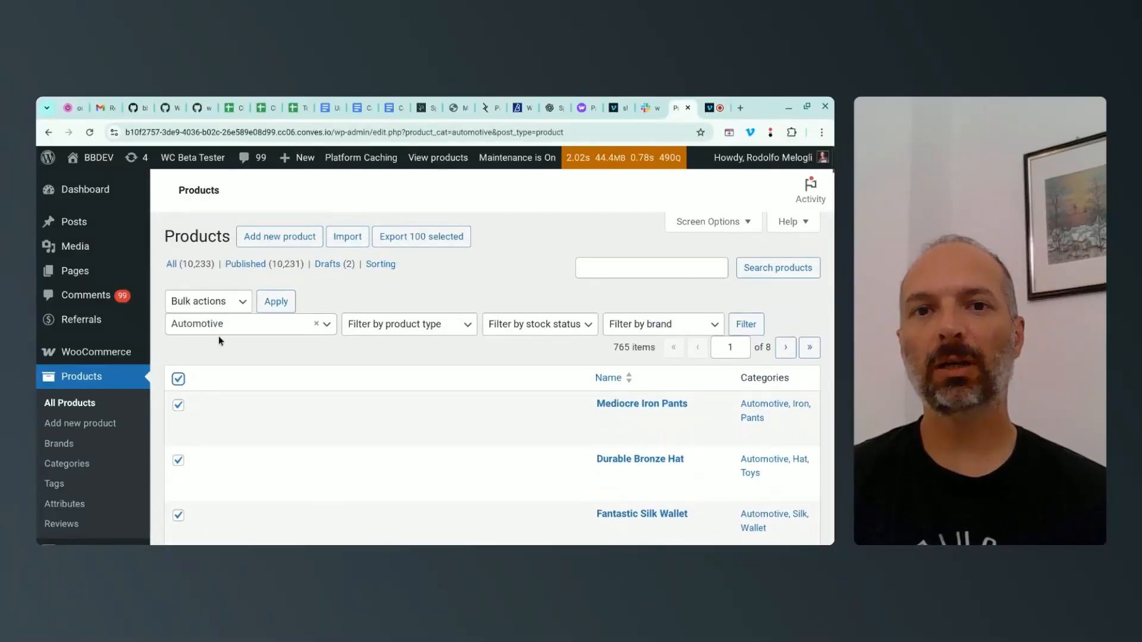
left_click(197, 304)
left_click(181, 337)
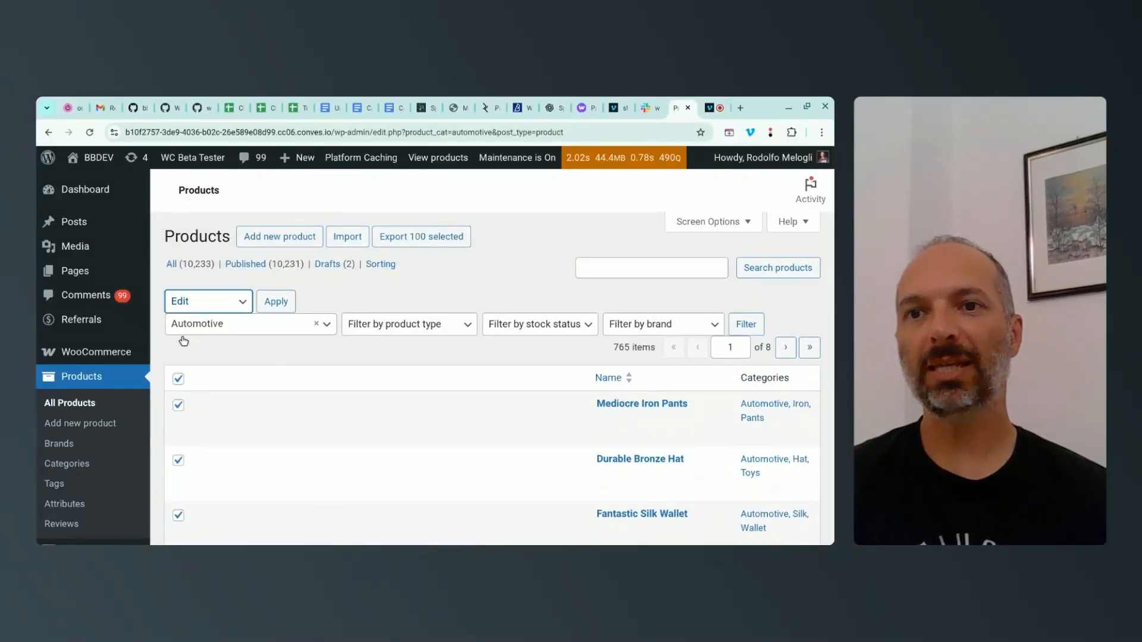
left_click(276, 301)
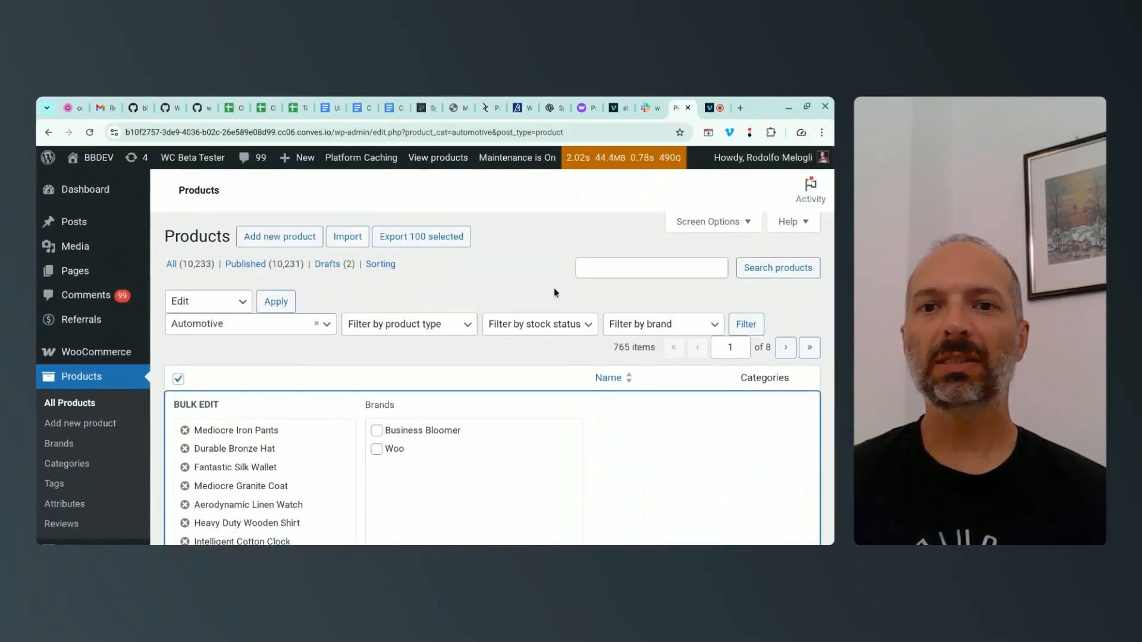
Step: Add the Automotive & Clothing category to the products in the bulk edit and update them
scroll(554, 293, "down", 3)
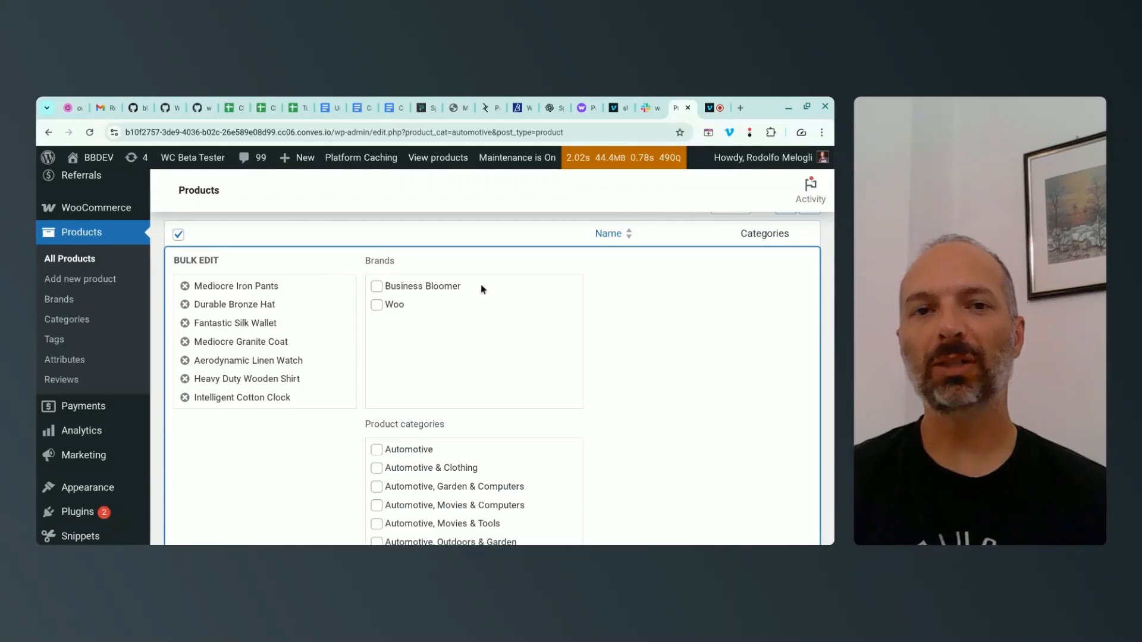
scroll(249, 374, "down", 2)
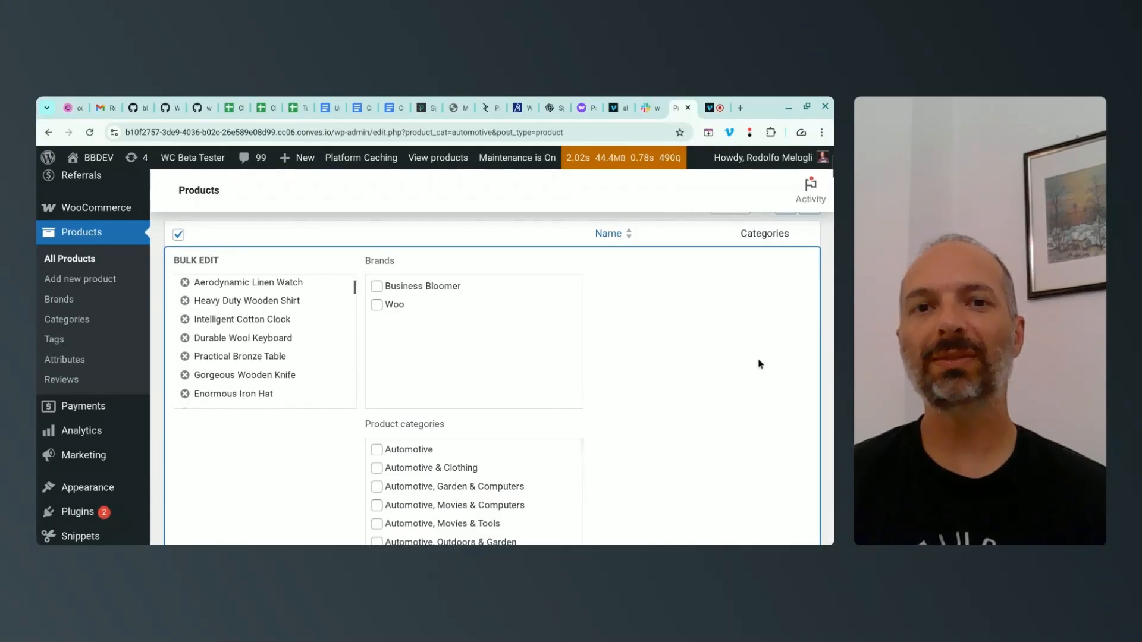
scroll(757, 363, "down", 1)
scroll(759, 361, "down", 2)
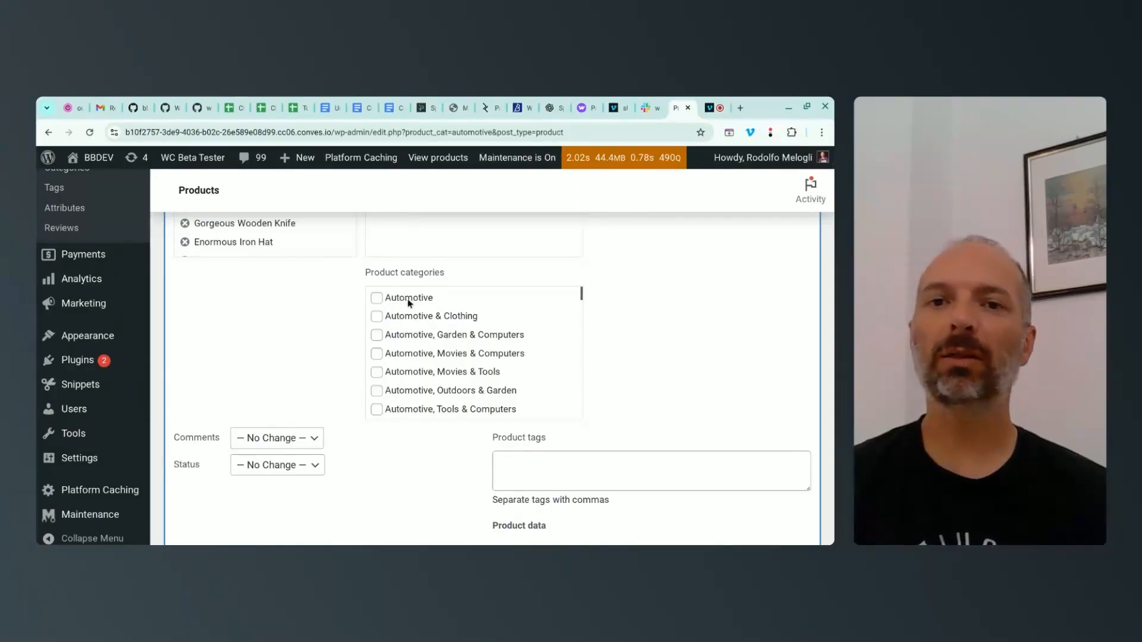
left_click(376, 317)
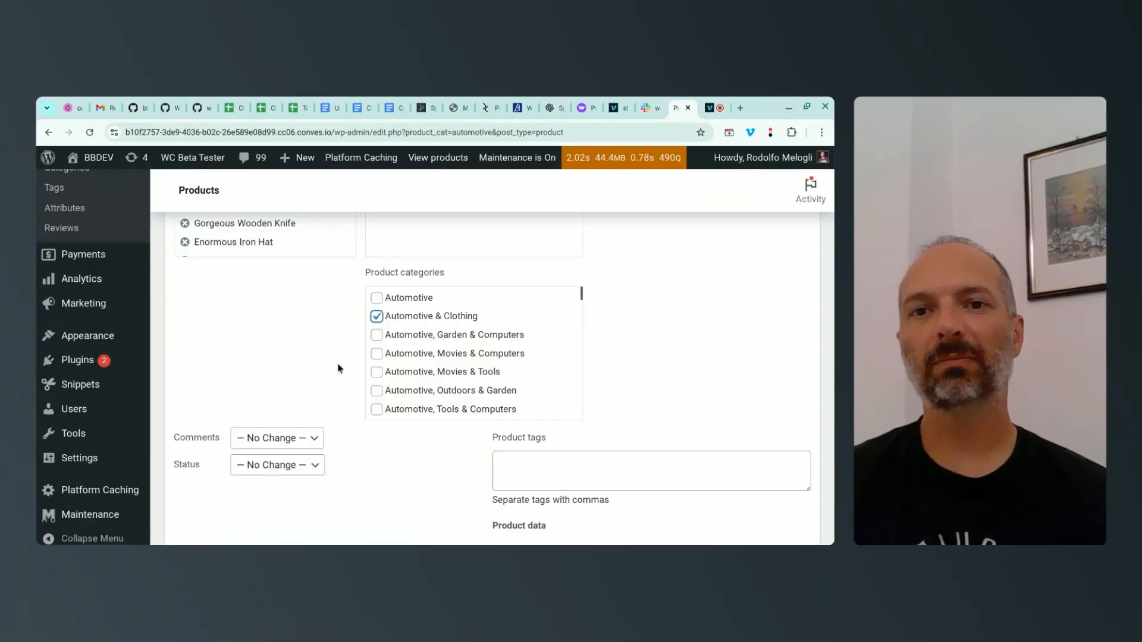
scroll(337, 369, "down", 5)
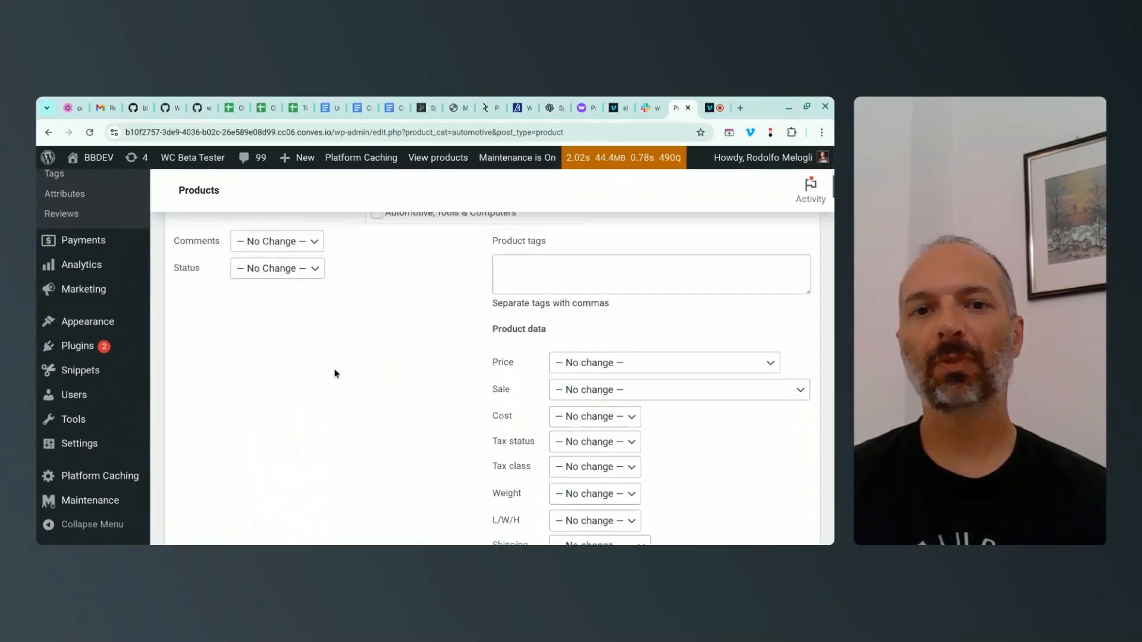
scroll(333, 373, "down", 5)
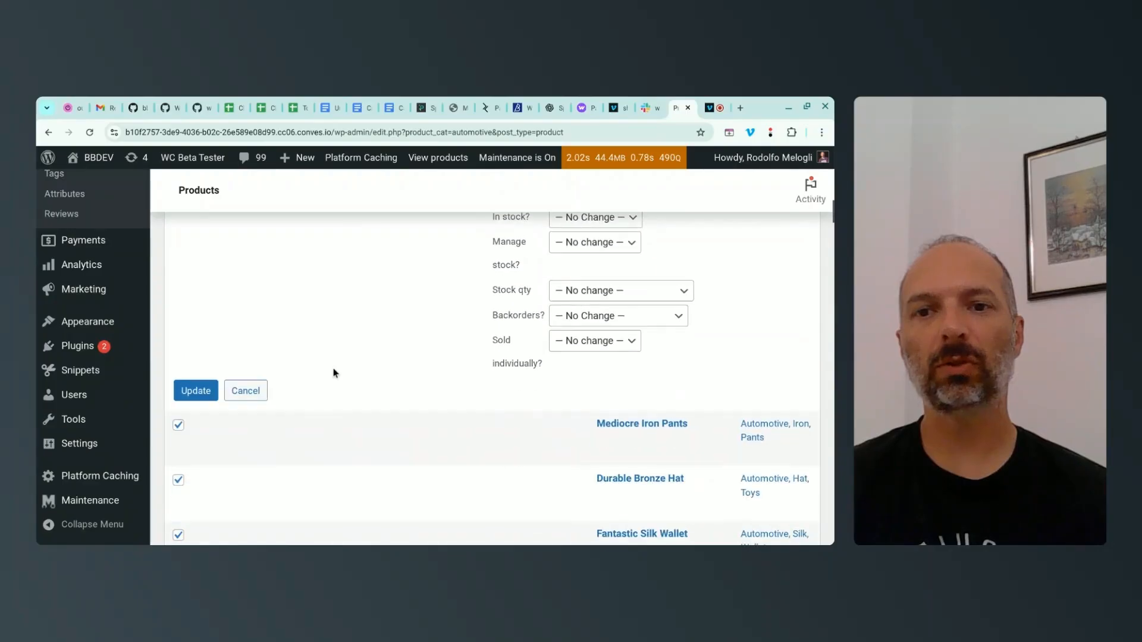
left_click(197, 393)
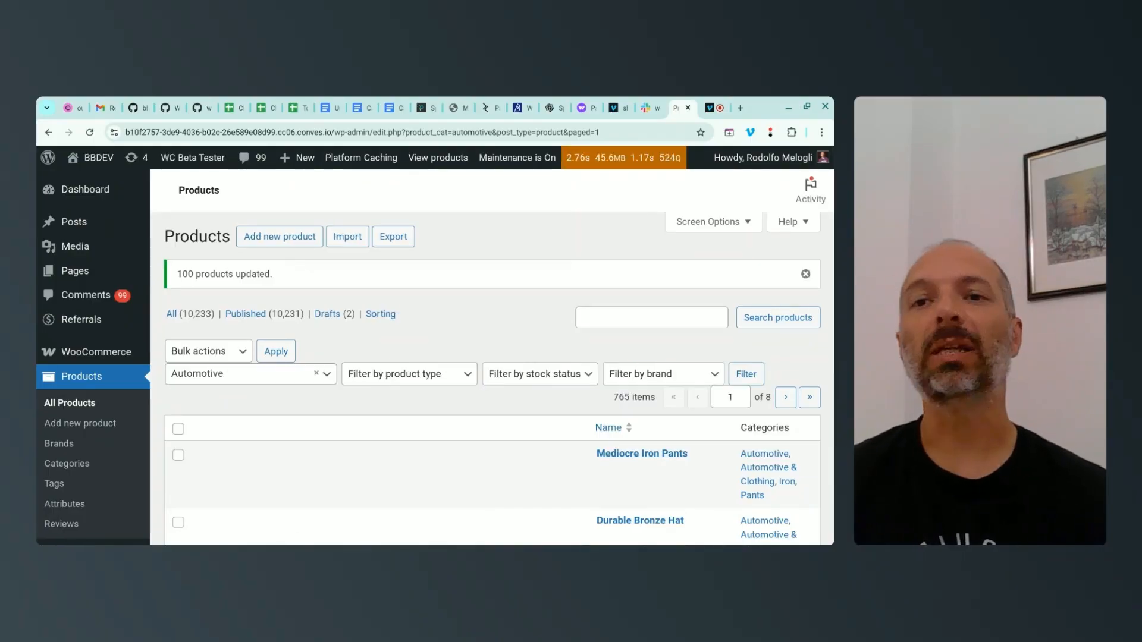
left_click_drag(177, 275, 301, 272)
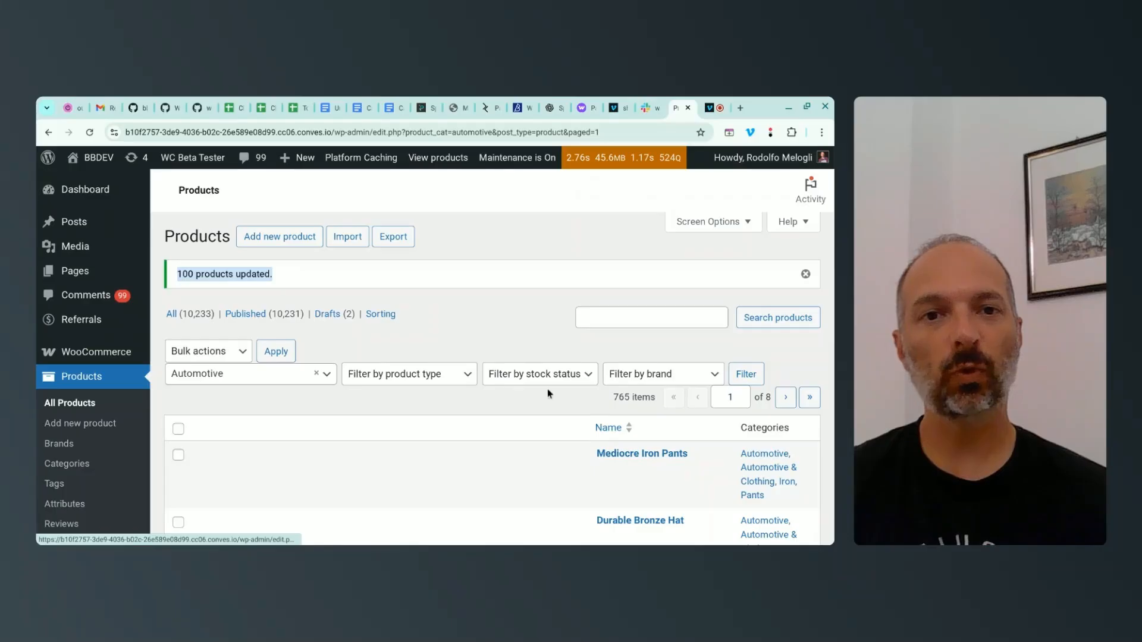
Step: Go to the second page of Automotive products and open all of its products for bulk editing
scroll(633, 431, "down", 1)
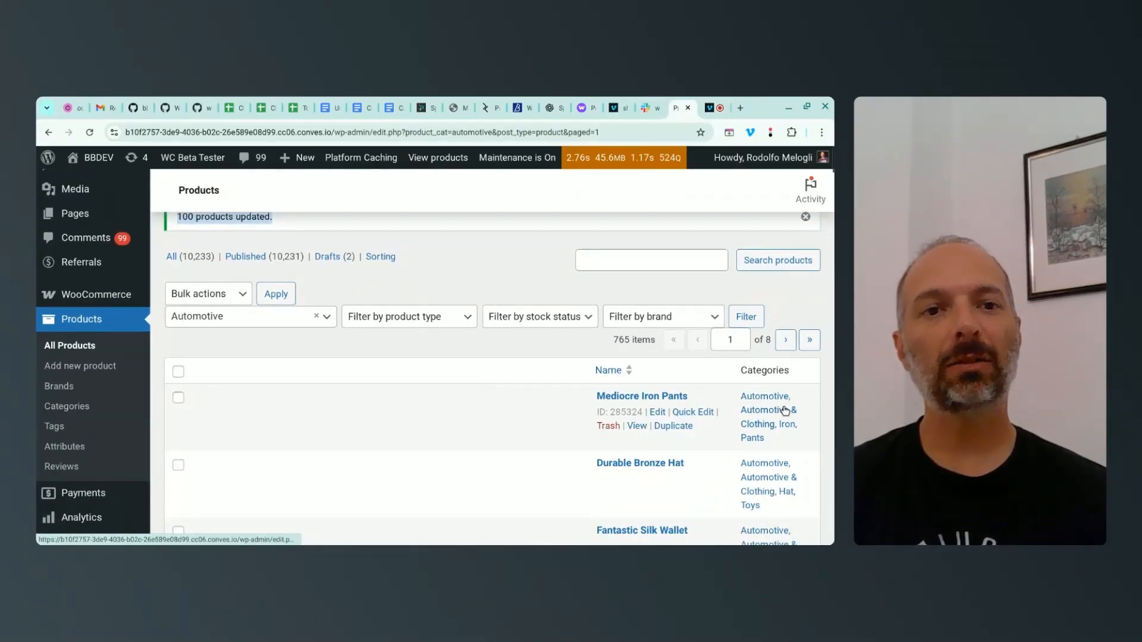
left_click(786, 341)
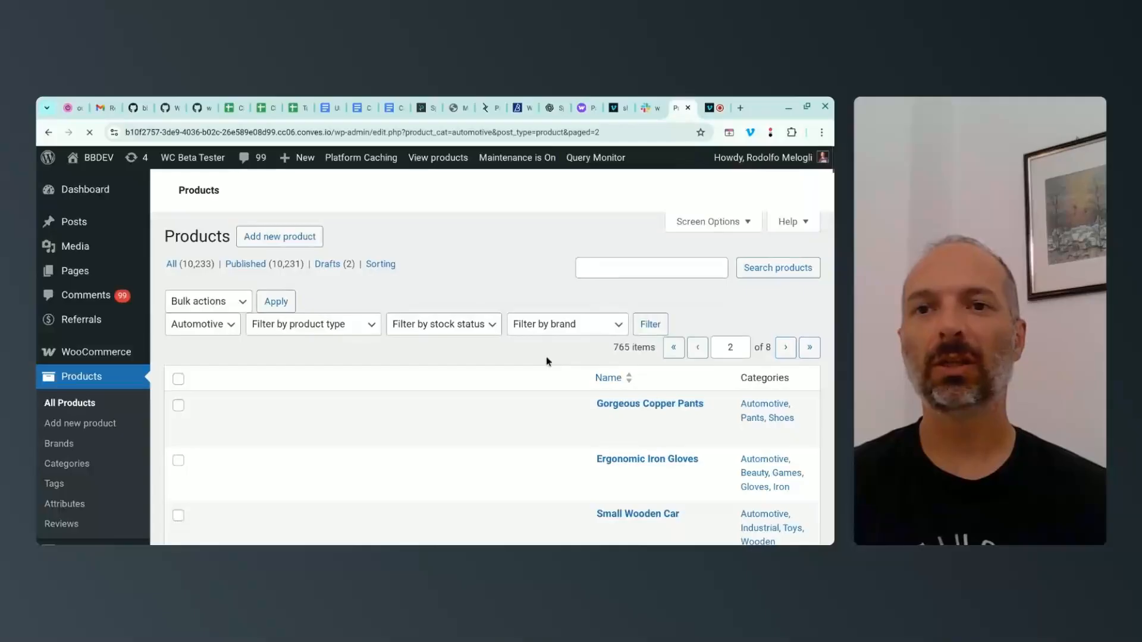
left_click(178, 380)
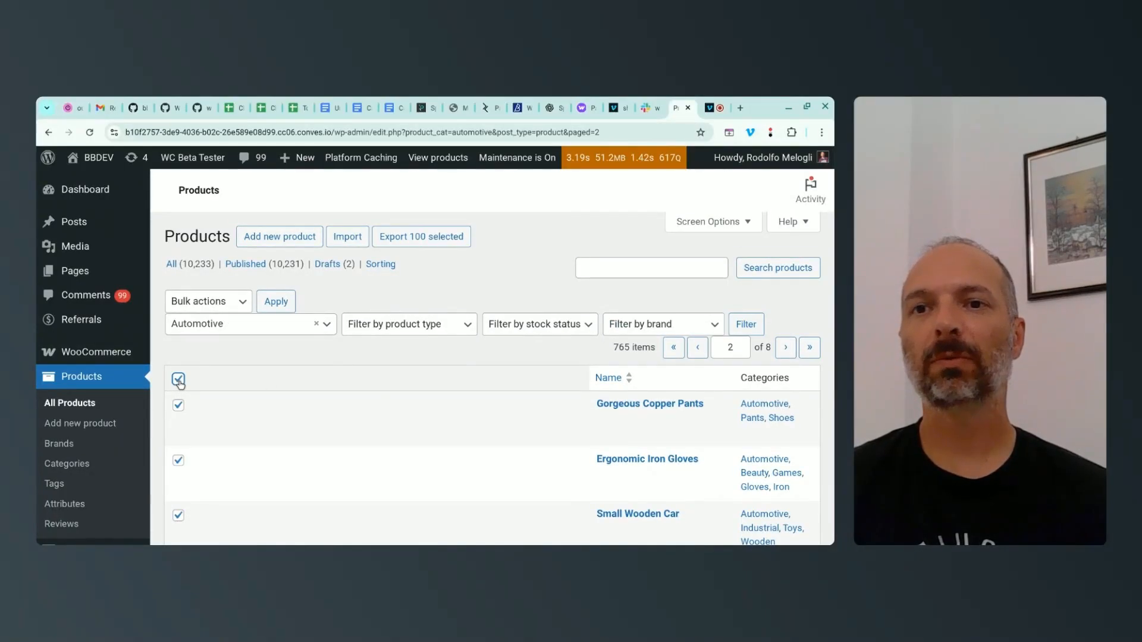
left_click(198, 301)
left_click(193, 340)
left_click(272, 301)
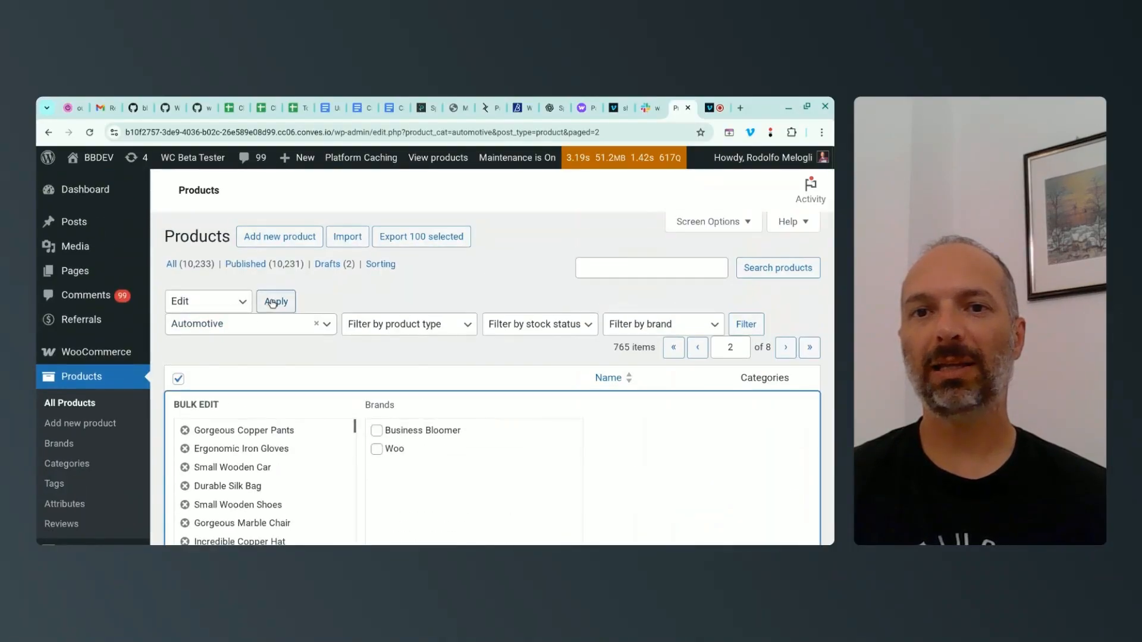
Step: Assign the Automotive & Clothing category to all second-page Automotive products in the bulk edit and update them
scroll(580, 299, "down", 5)
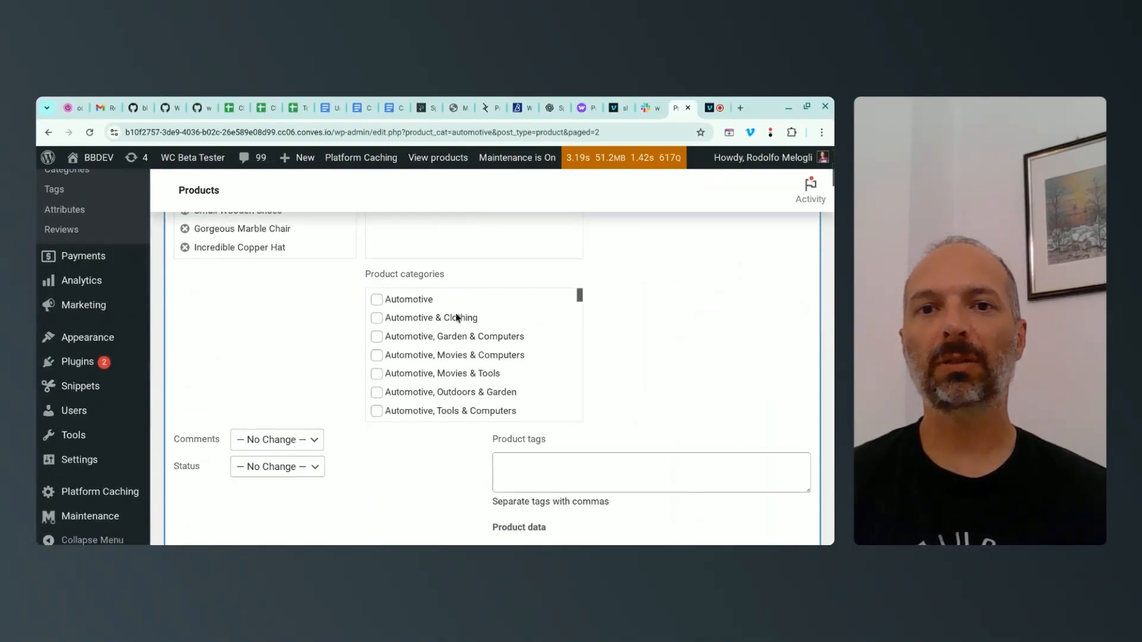
left_click(394, 319)
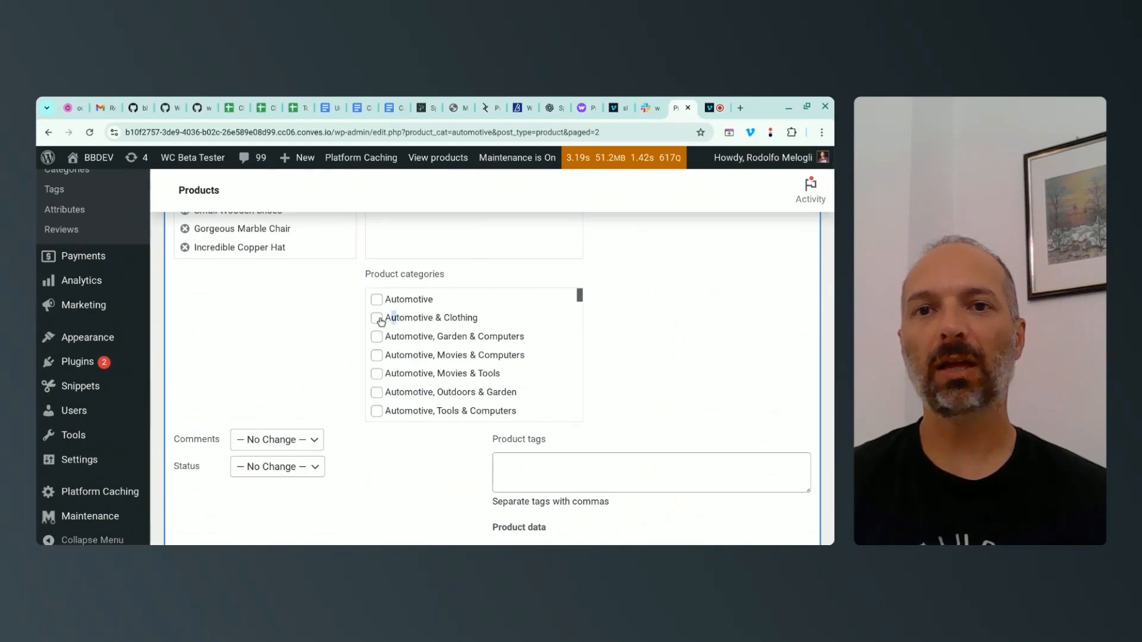
scroll(797, 324, "down", 10)
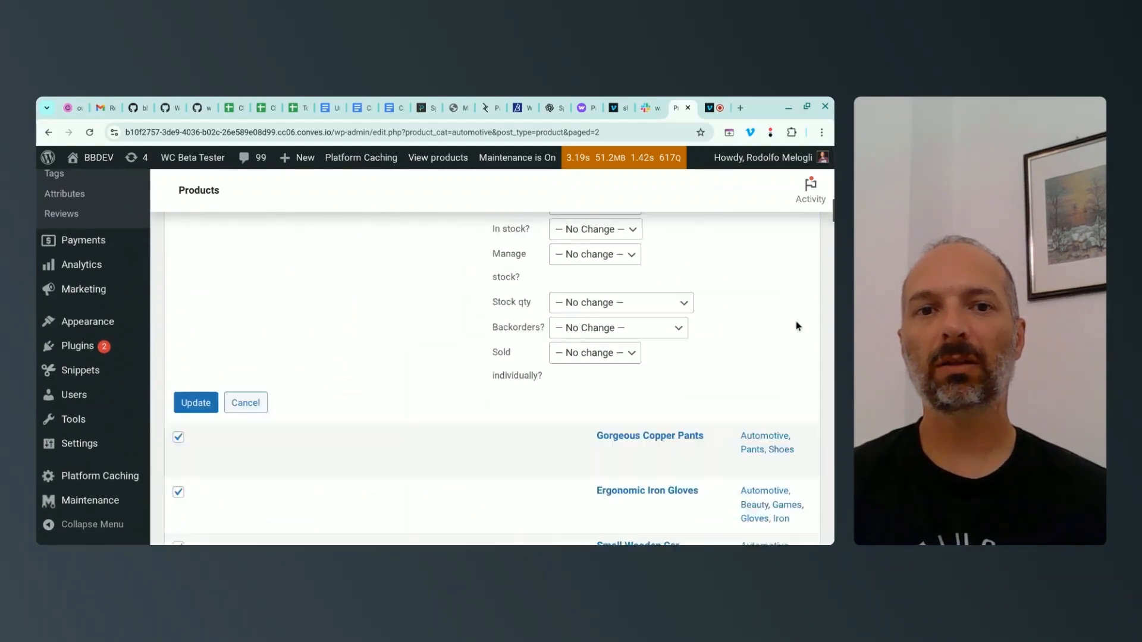
left_click(194, 325)
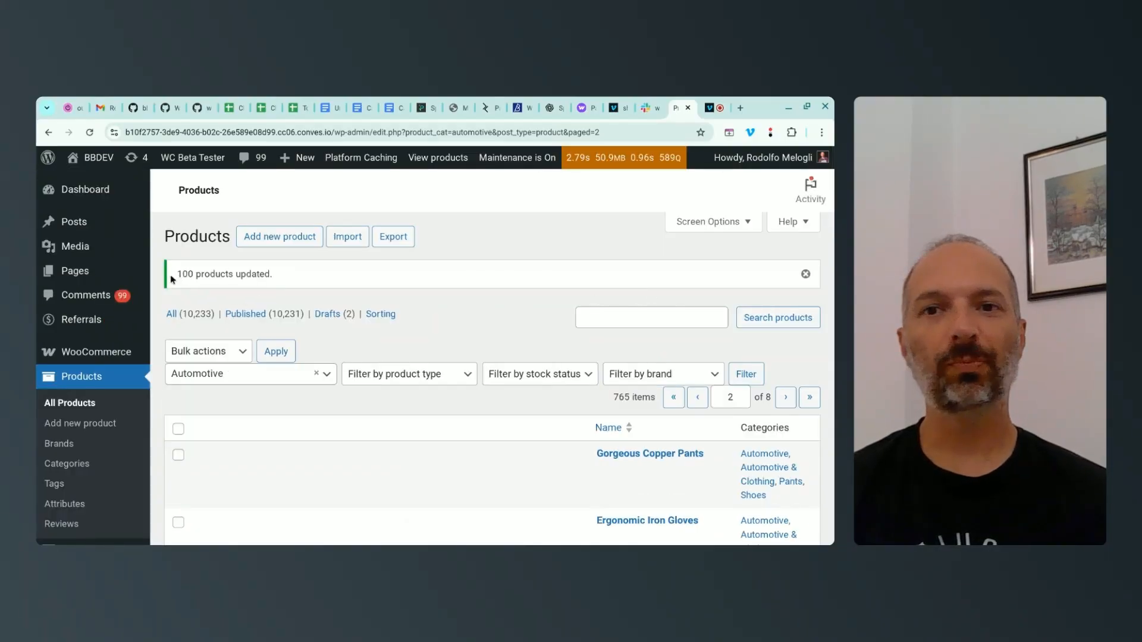
scroll(452, 294, "down", 2)
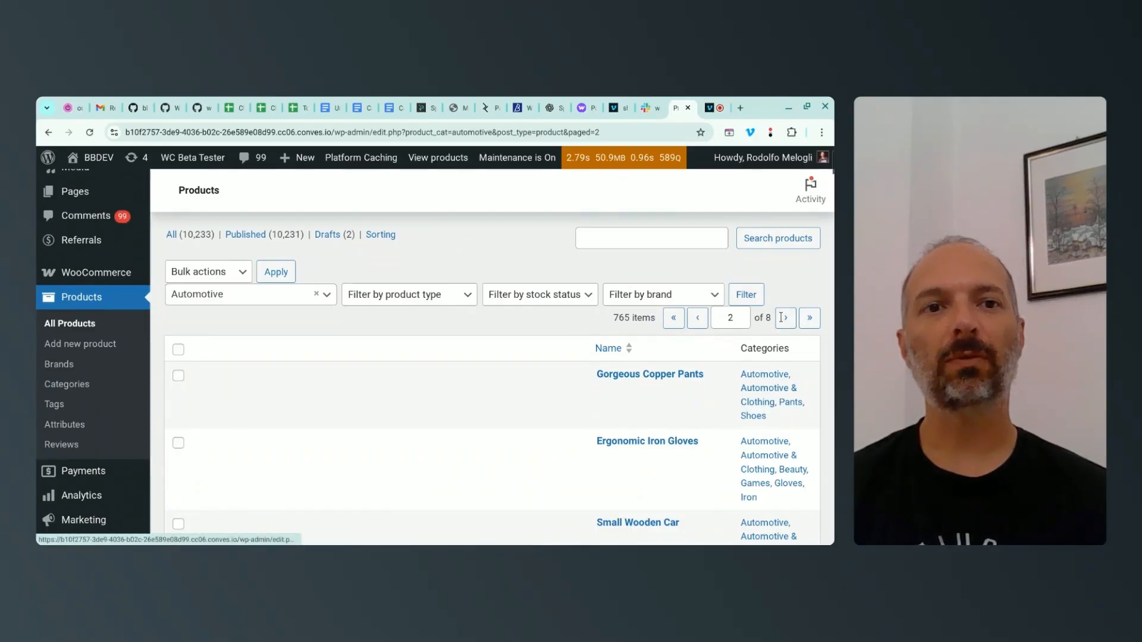
scroll(684, 345, "up", 1)
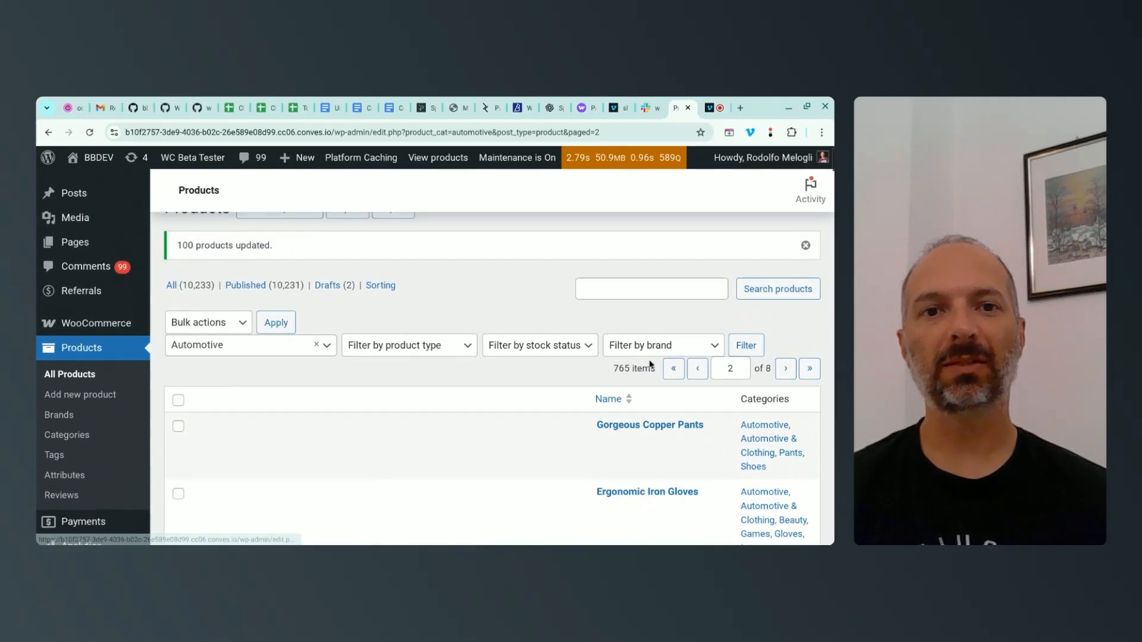
left_click(617, 367)
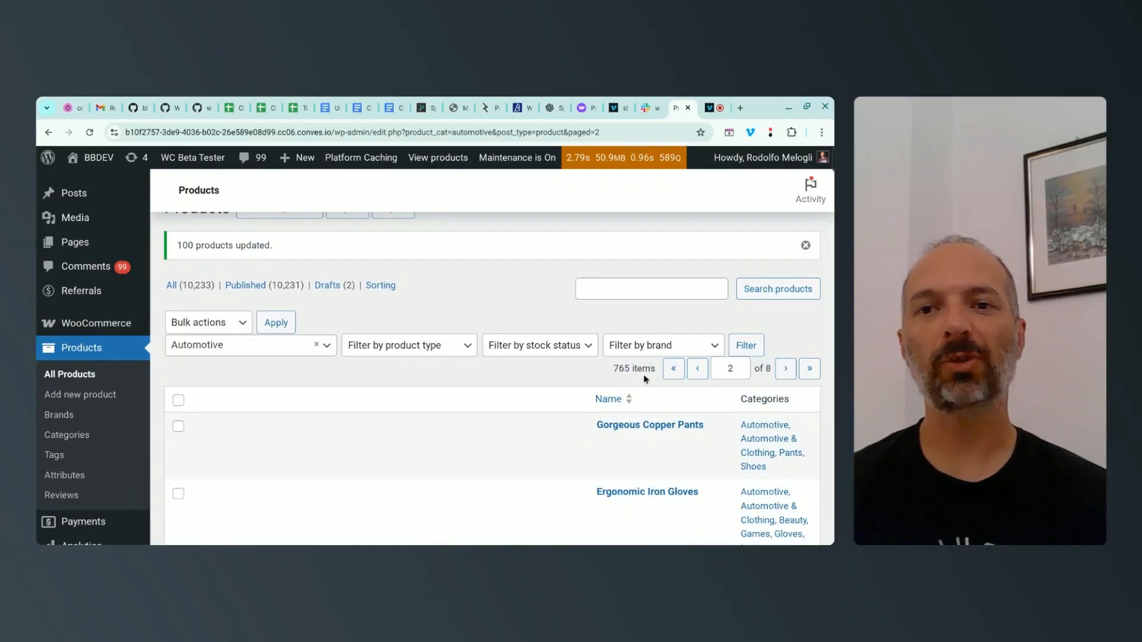